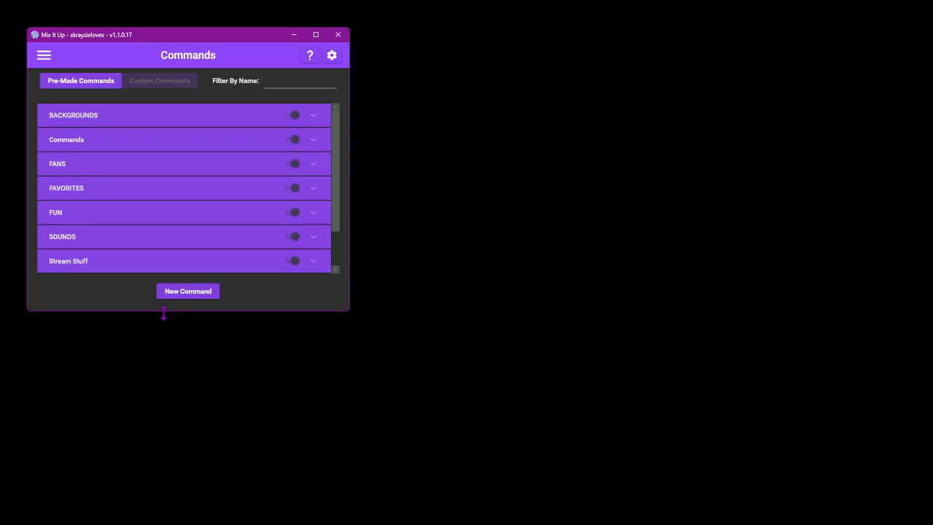
# - Expand the Ungrouped section and look through its existing commands down to the end of the list
pyautogui.scroll(-2, 216, 246)
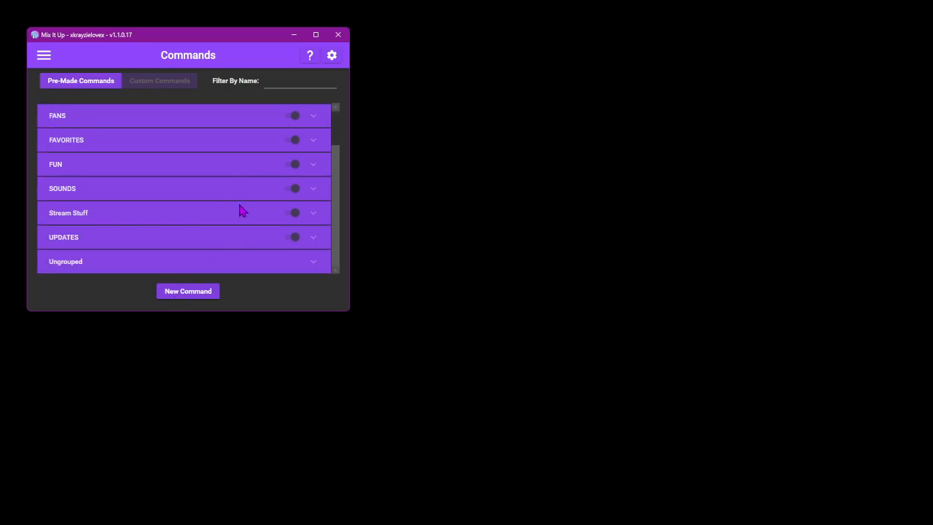
pyautogui.click(315, 266)
pyautogui.scroll(-5, 314, 234)
pyautogui.scroll(-10, 310, 230)
pyautogui.scroll(-10, 310, 230)
pyautogui.scroll(-10, 313, 223)
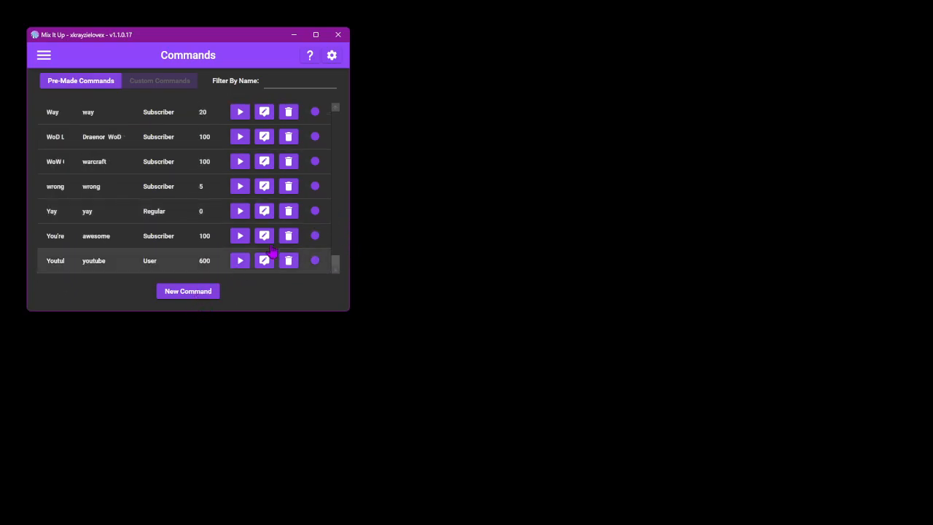
pyautogui.moveTo(335, 260); pyautogui.dragTo(354, 109)
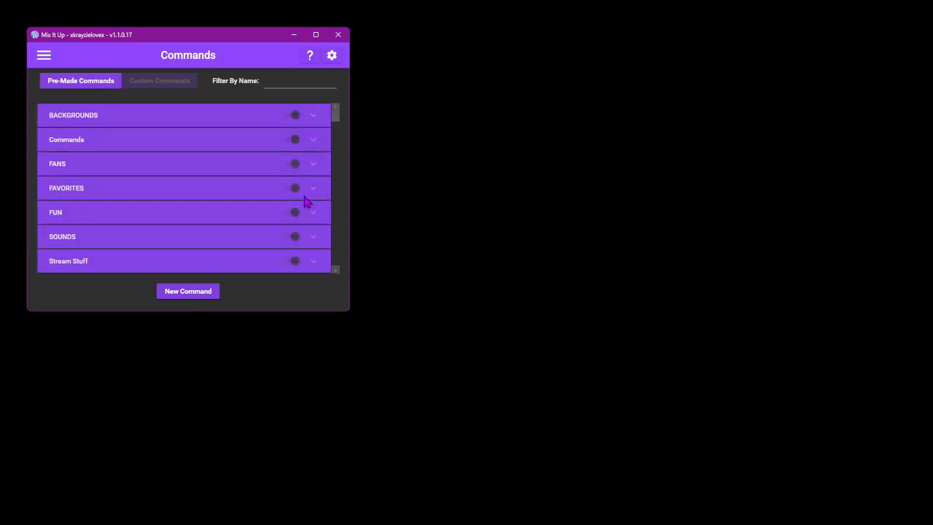
# - Create a new command and name it Twerk
pyautogui.click(191, 294)
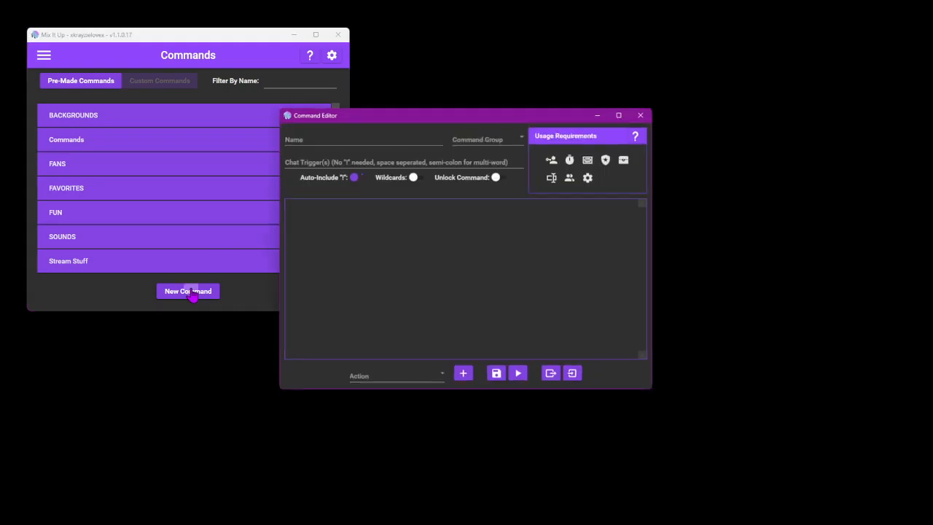
pyautogui.moveTo(365, 122); pyautogui.dragTo(306, 162)
pyautogui.click(265, 176)
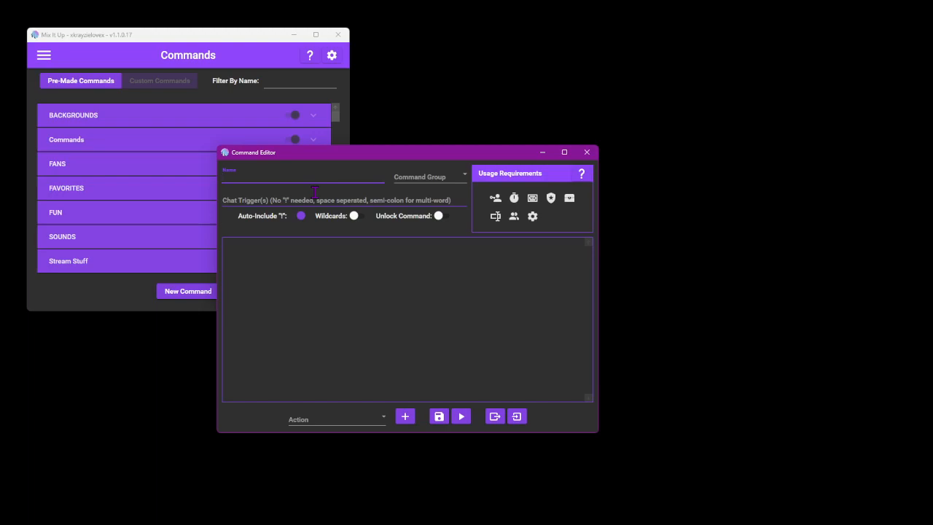
pyautogui.write('Twerk')
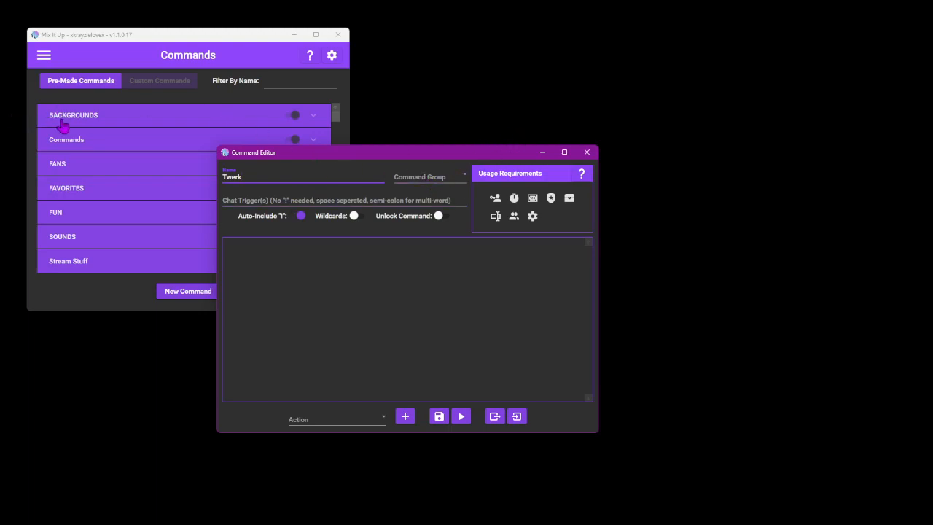
# - Assign the command to a new command group named NEW GROUP
pyautogui.click(410, 181)
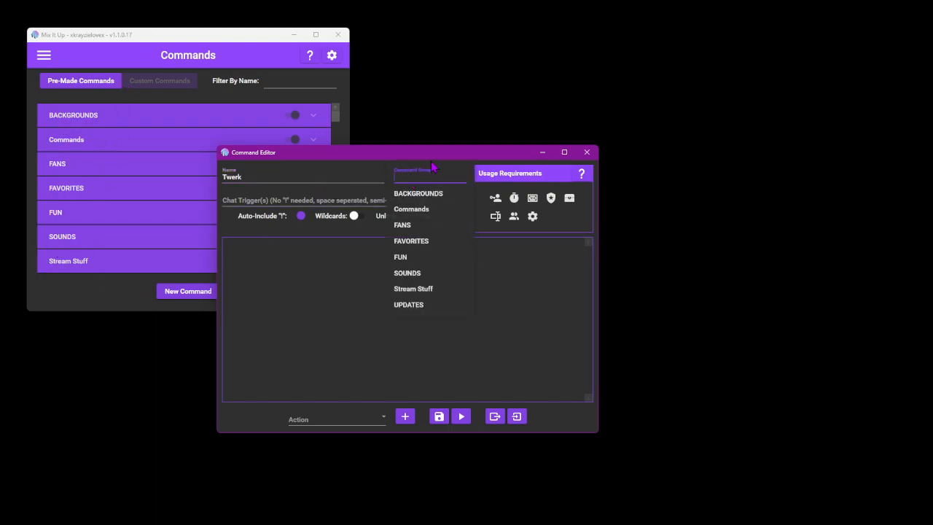
pyautogui.write('NEW GROUP')
pyautogui.click(513, 279)
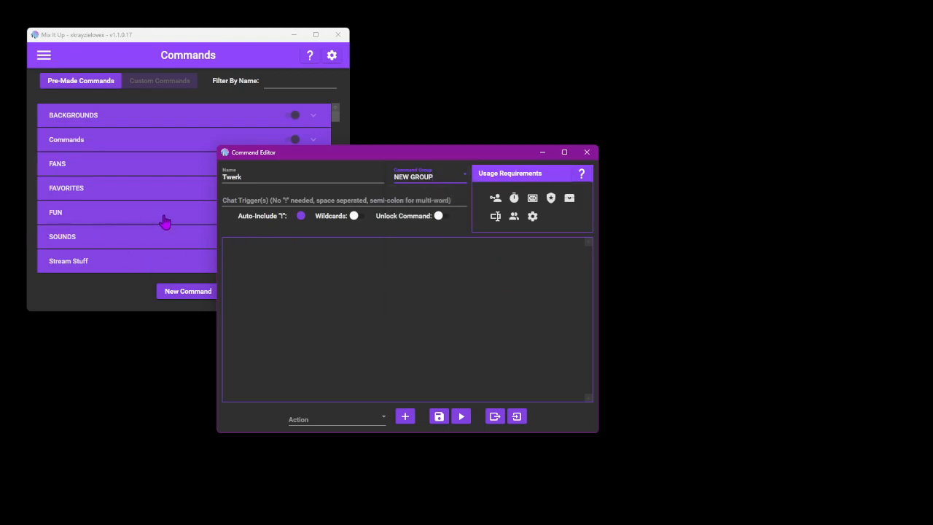
# - Set the chat trigger to twerk, with automatic "!" inclusion turned off and wildcards turned on
pyautogui.click(232, 199)
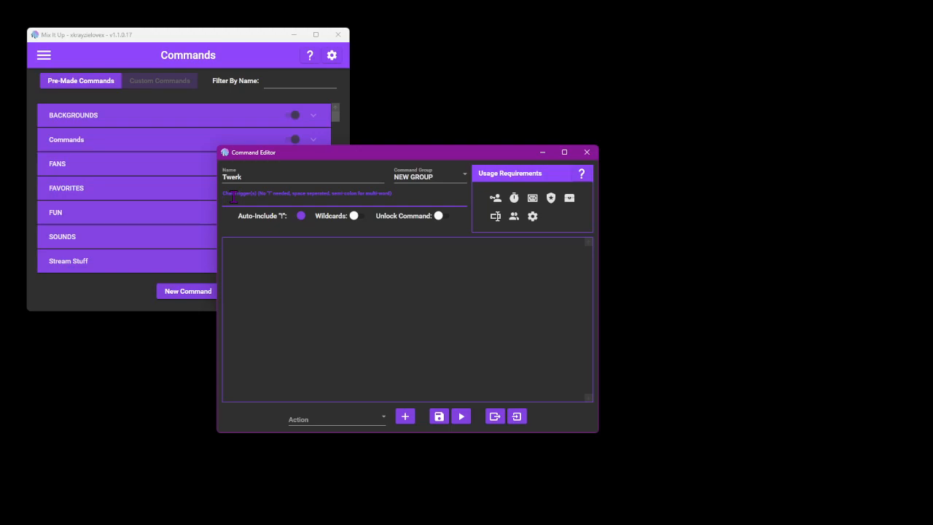
pyautogui.write('twerk')
pyautogui.click(301, 215)
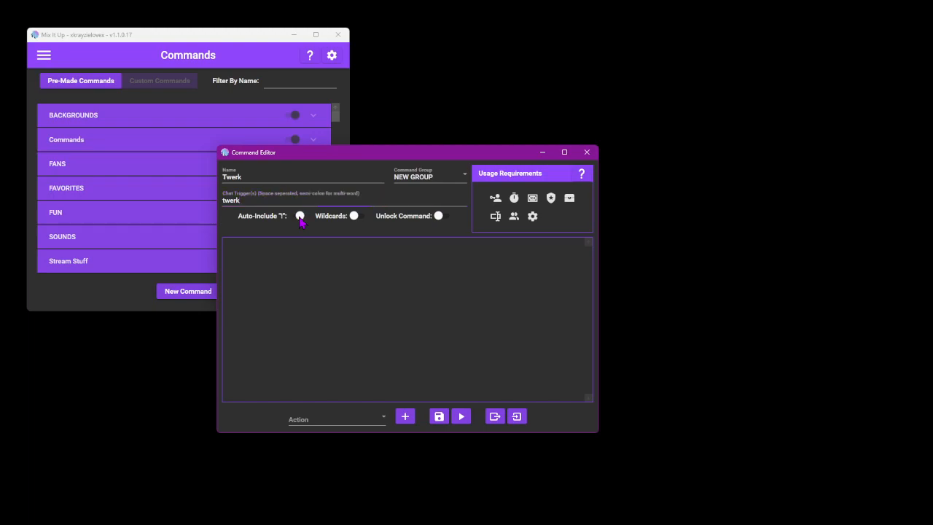
pyautogui.click(356, 216)
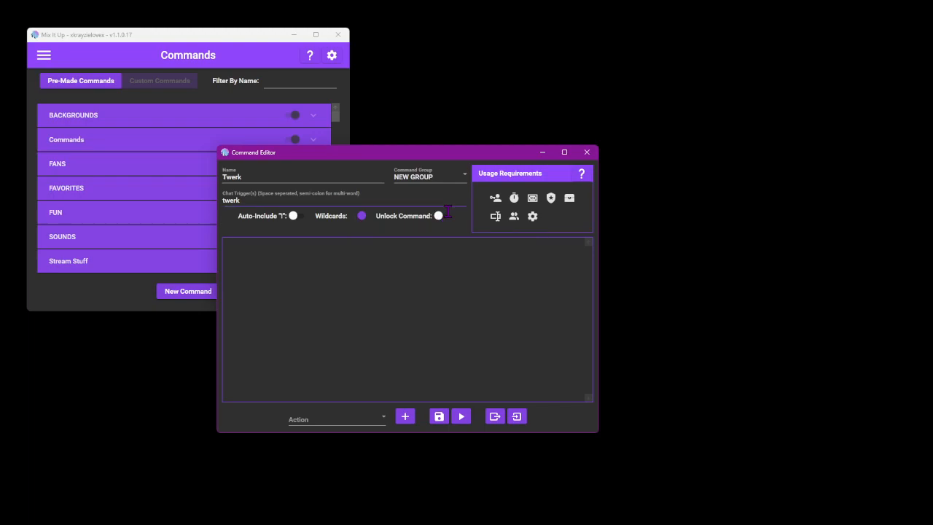
# - Restrict the command's usage to the Subscriber role, keeping the streaming platform set to All
pyautogui.click(495, 204)
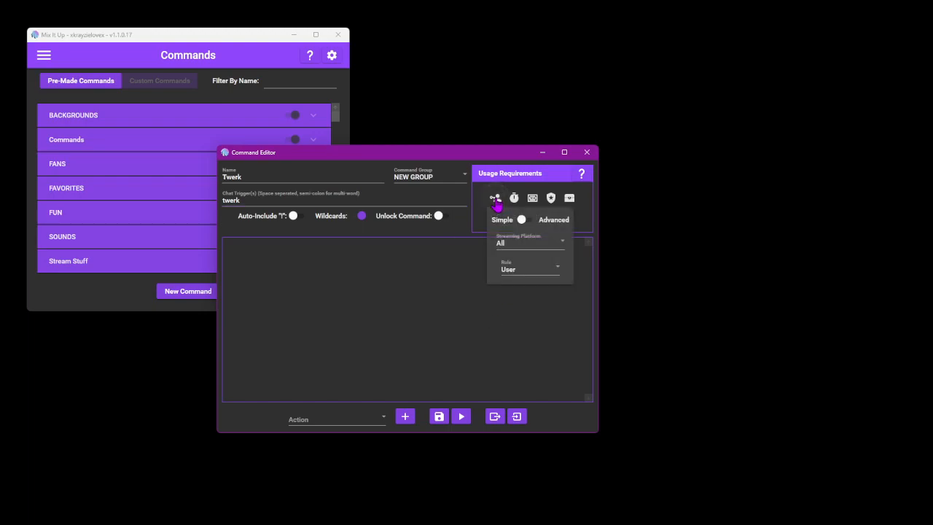
pyautogui.click(520, 250)
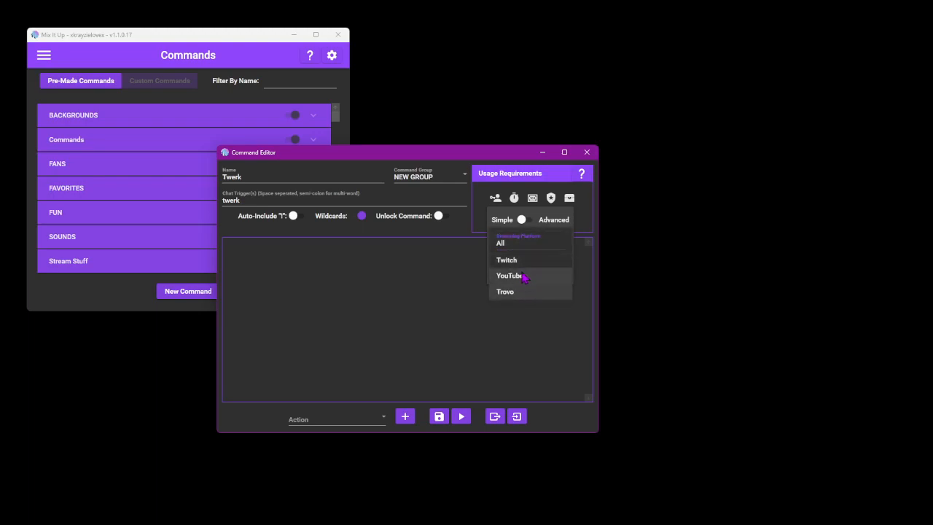
pyautogui.click(522, 239)
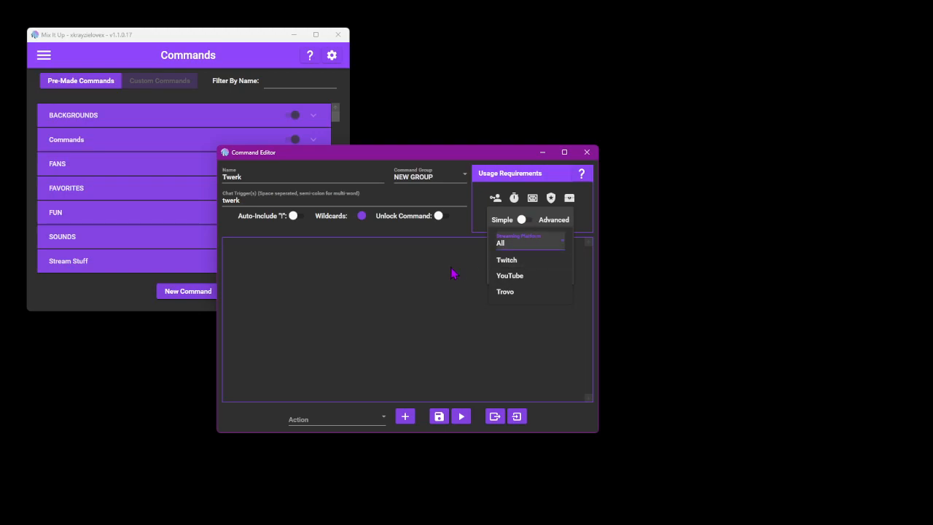
pyautogui.click(513, 269)
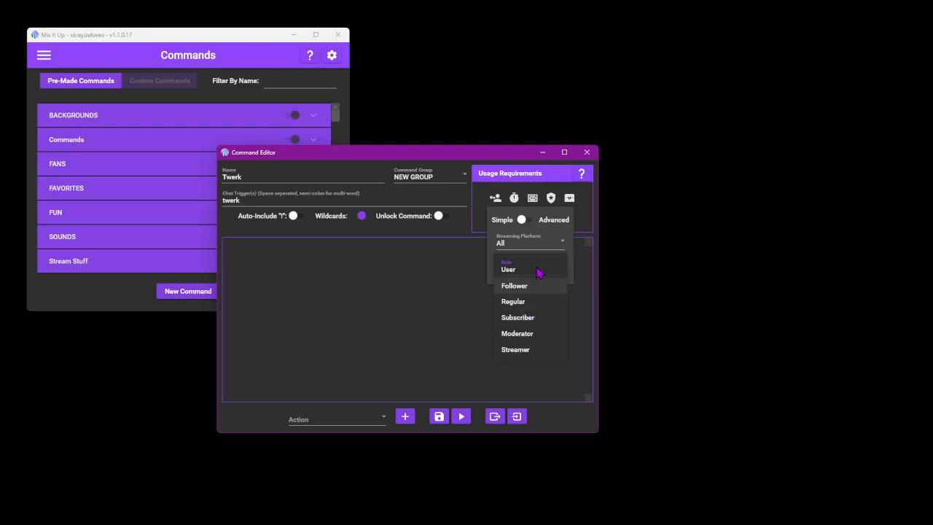
pyautogui.click(545, 321)
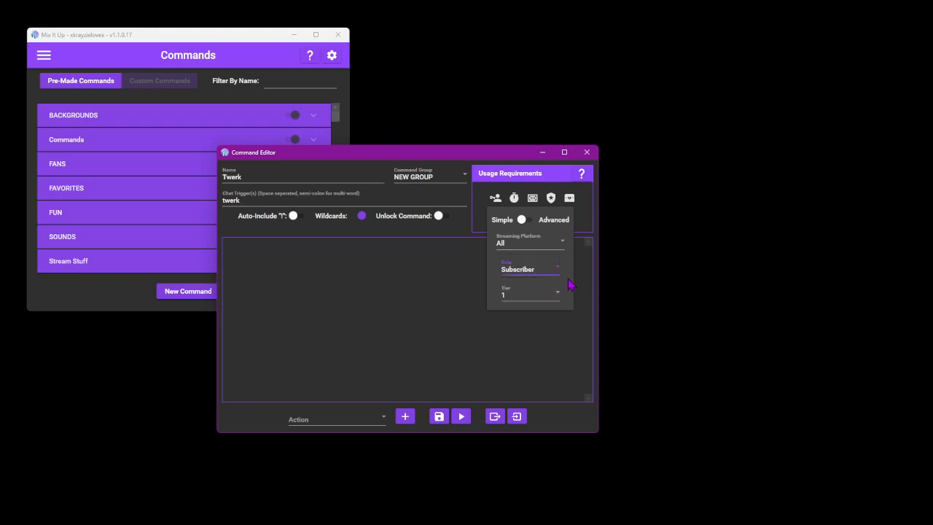
# - Set the command's standard cooldown to 20 seconds in the usage requirements
pyautogui.moveTo(516, 205)
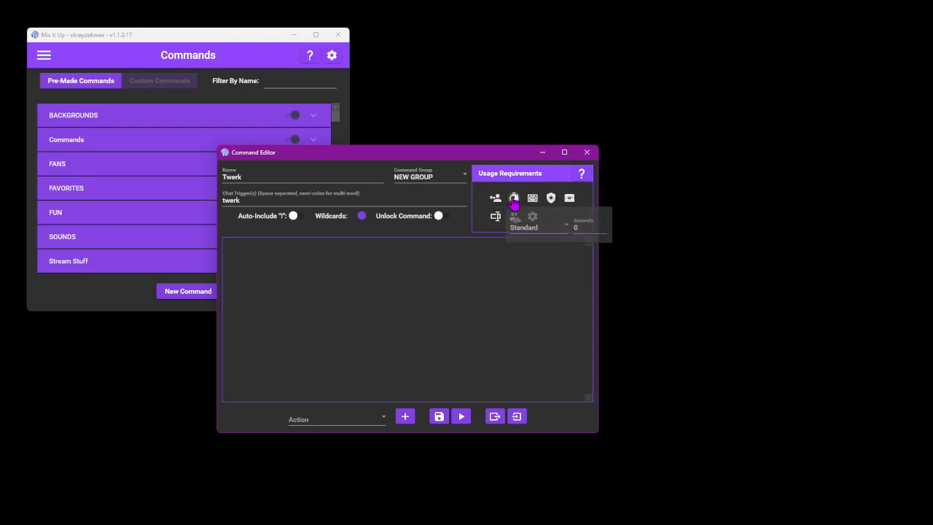
pyautogui.doubleClick(579, 229)
pyautogui.write('20')
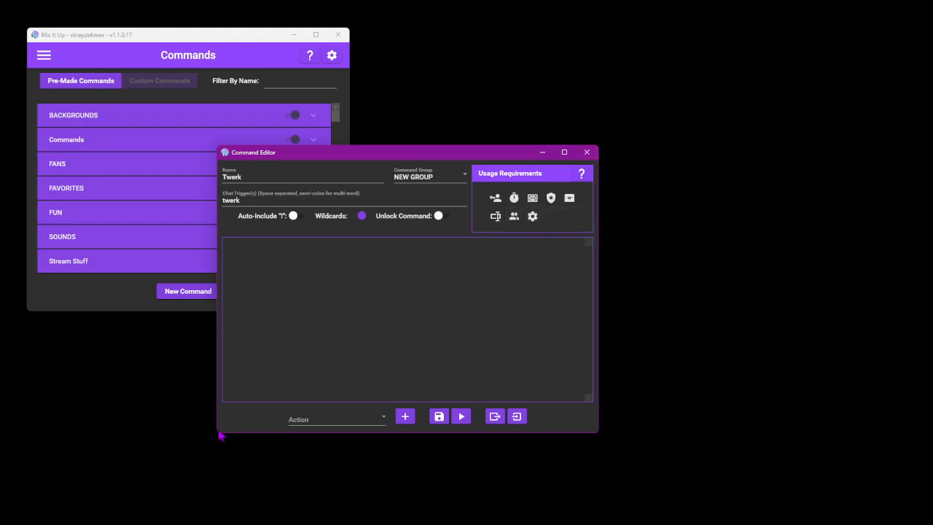
# - Add an Overlay (Images & Videos) action to the command
pyautogui.click(320, 422)
pyautogui.scroll(-8, 335, 342)
pyautogui.scroll(8, 321, 335)
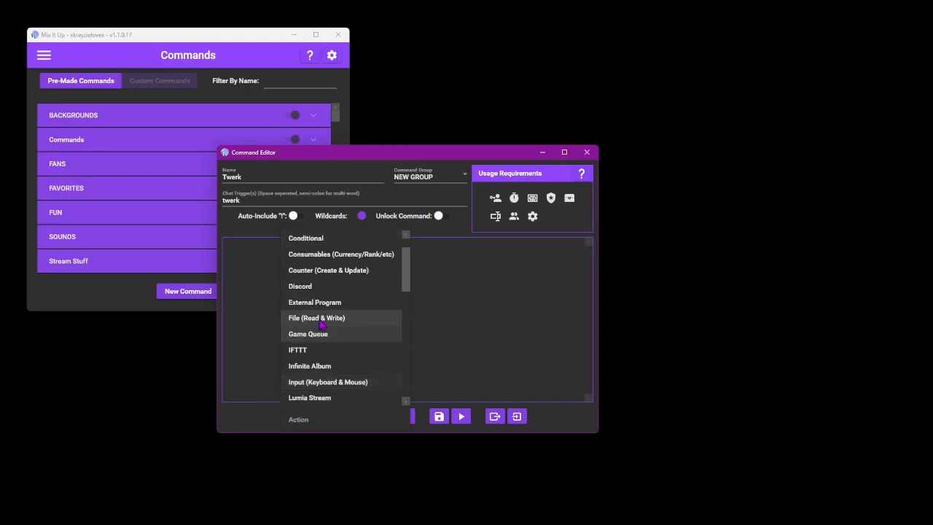
pyautogui.scroll(-3, 323, 318)
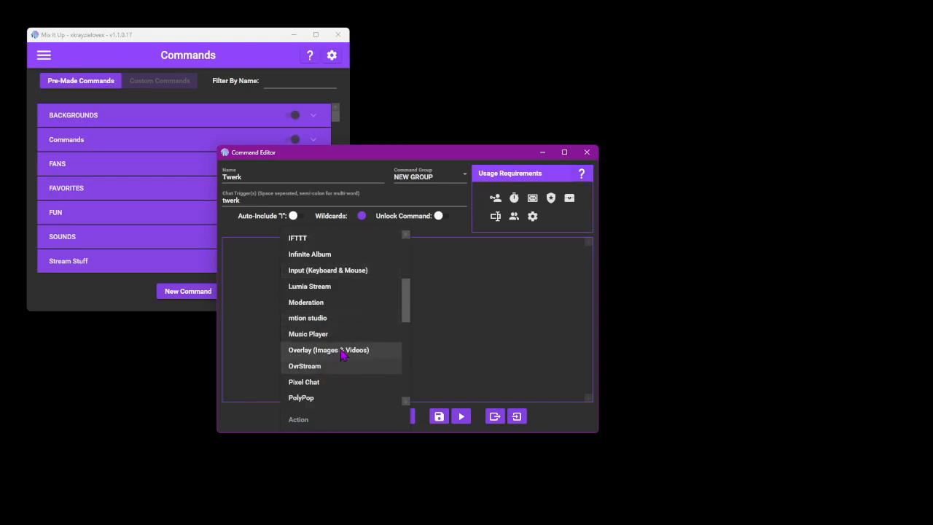
pyautogui.click(446, 345)
pyautogui.click(350, 422)
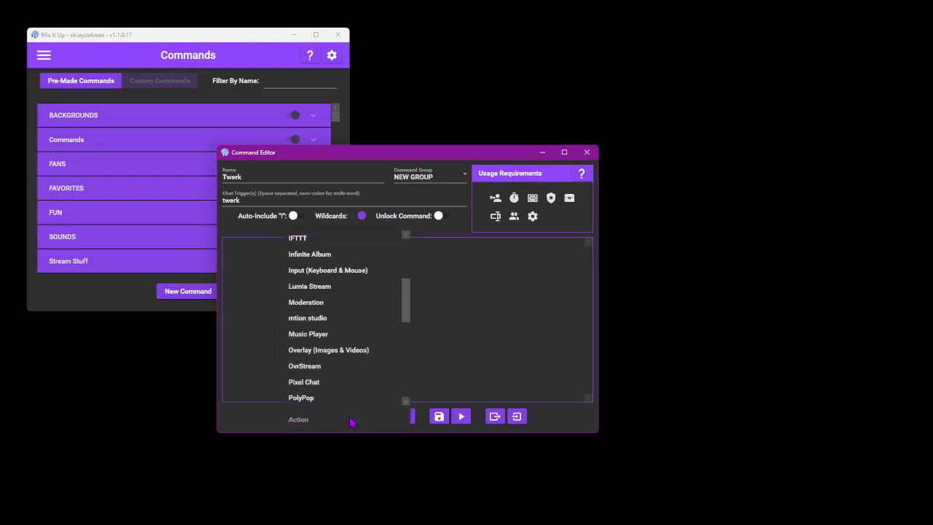
pyautogui.press('o')
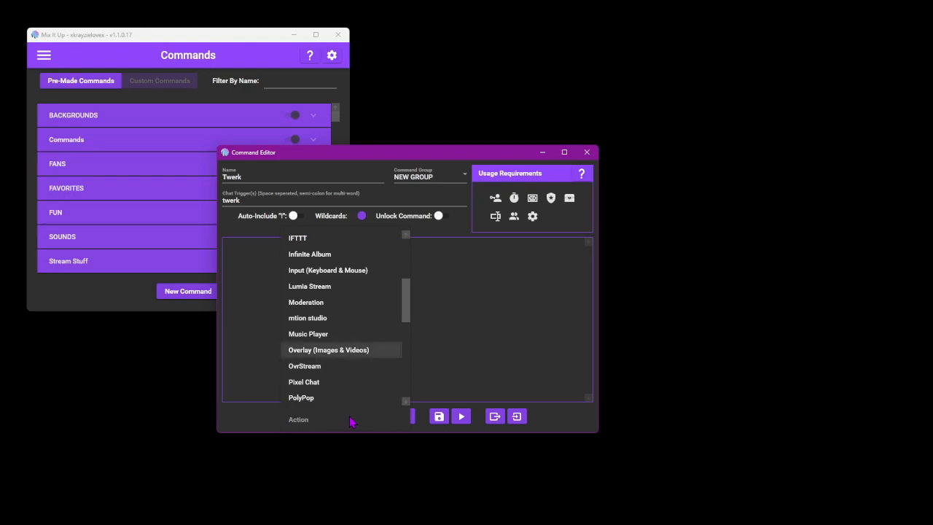
pyautogui.press('Return')
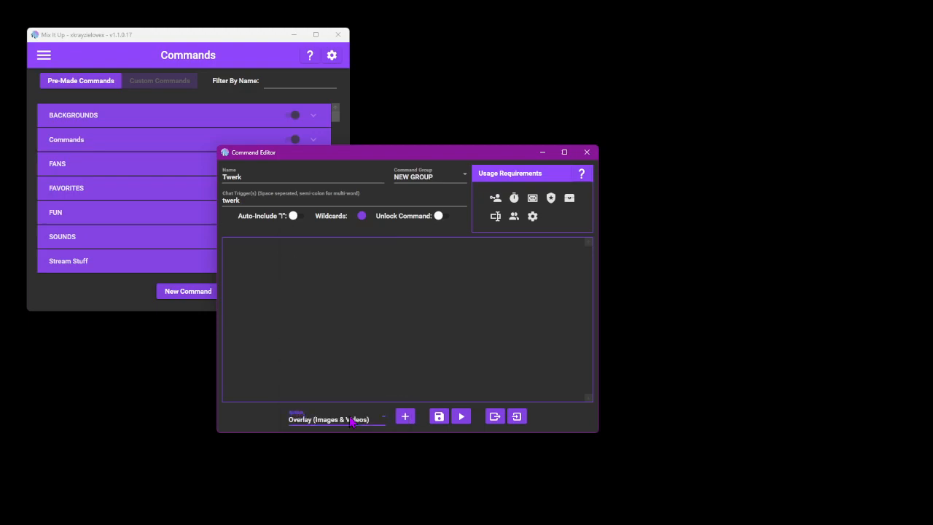
pyautogui.click(406, 417)
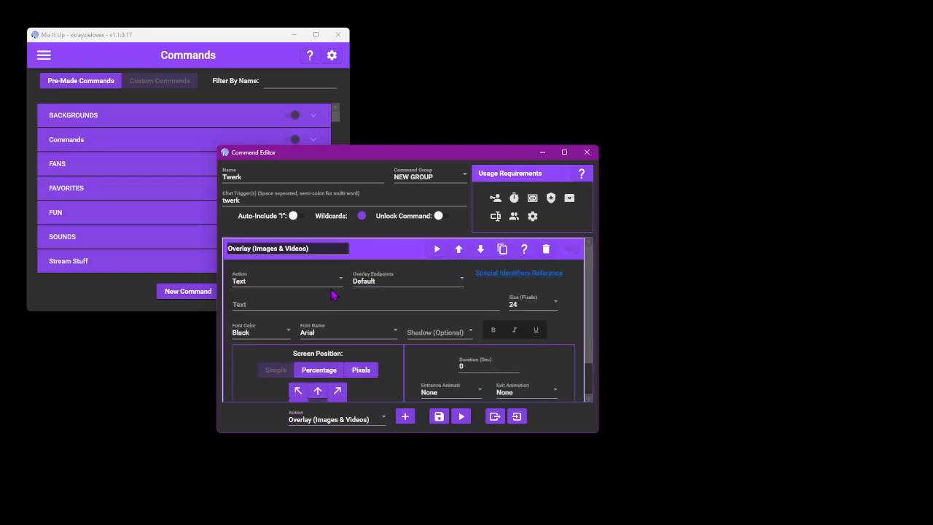
# - Switch the overlay action to Image and load twer.gif from the Downloads folder as its file
pyautogui.click(244, 286)
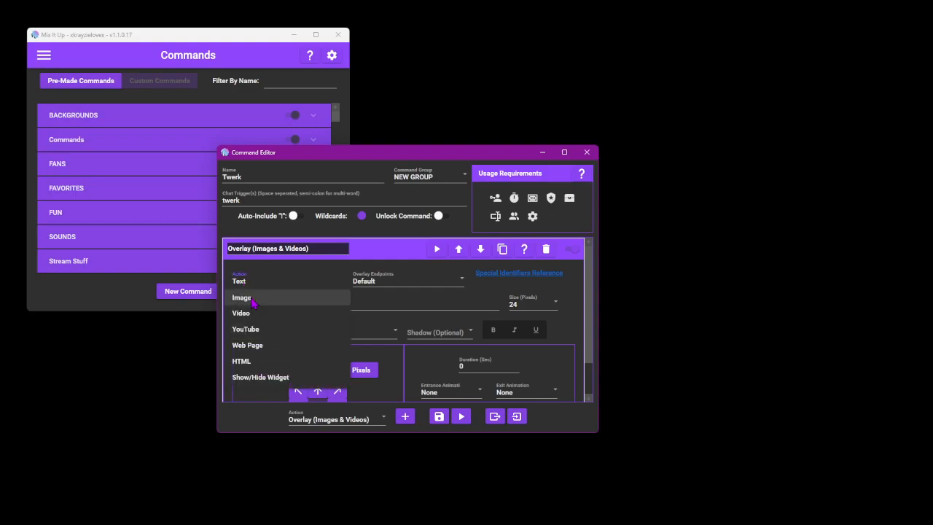
pyautogui.click(252, 297)
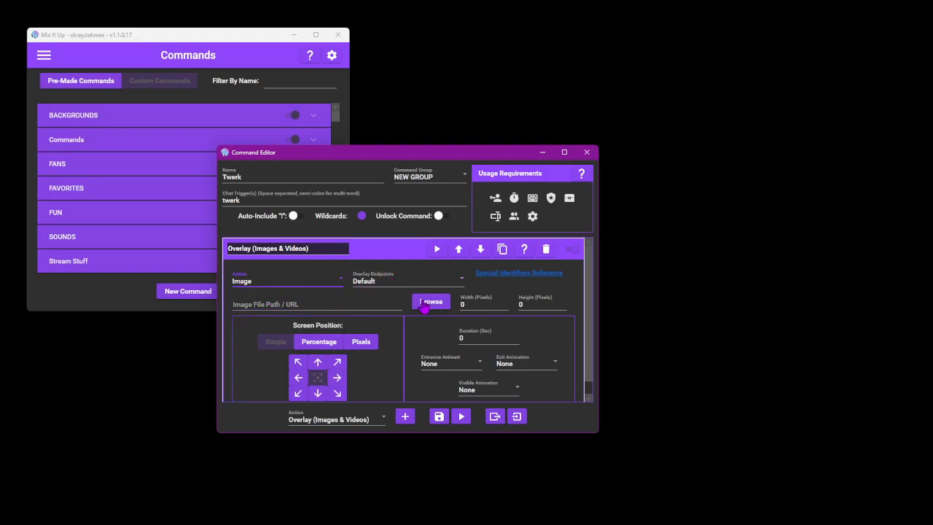
pyautogui.click(424, 303)
pyautogui.click(344, 257)
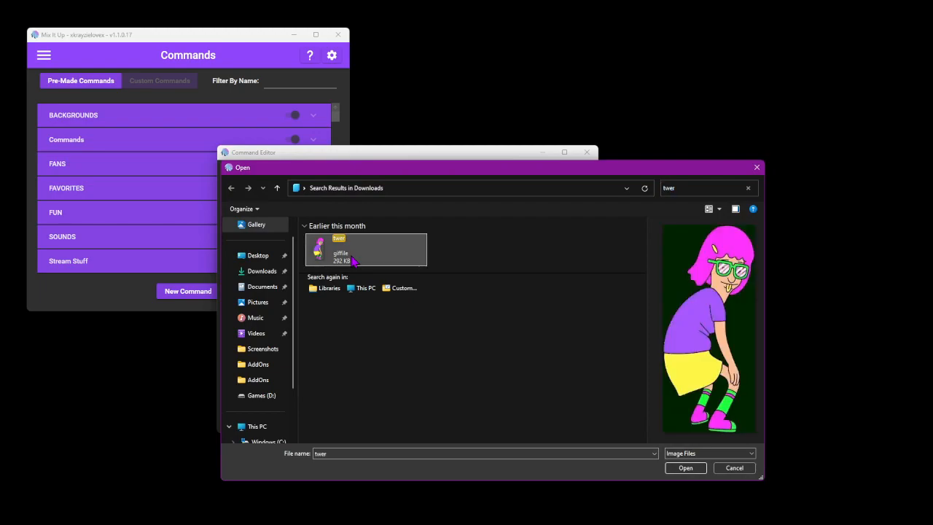
pyautogui.click(685, 469)
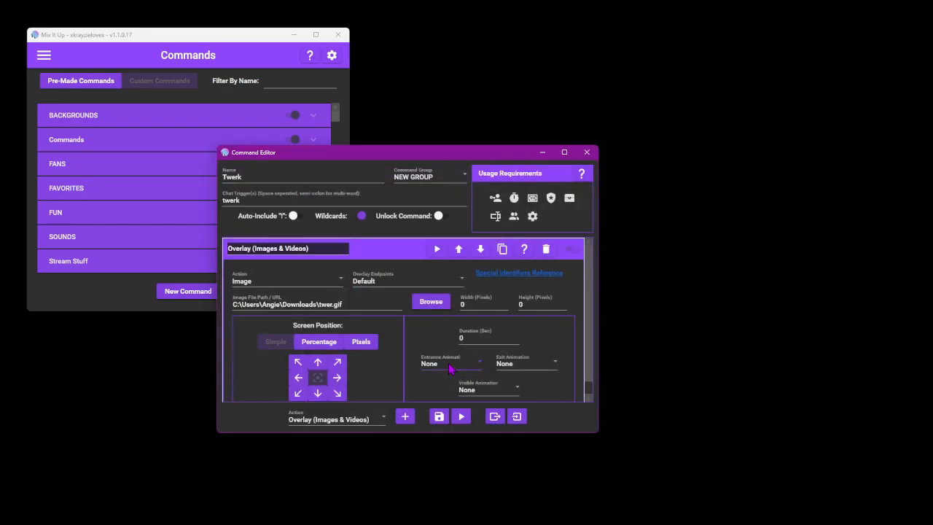
# - Check the dimensions of twer.gif in the file browser, reselect it, and set the overlay image to 400 pixels wide and 860 pixels high
pyautogui.click(471, 307)
pyautogui.click(423, 305)
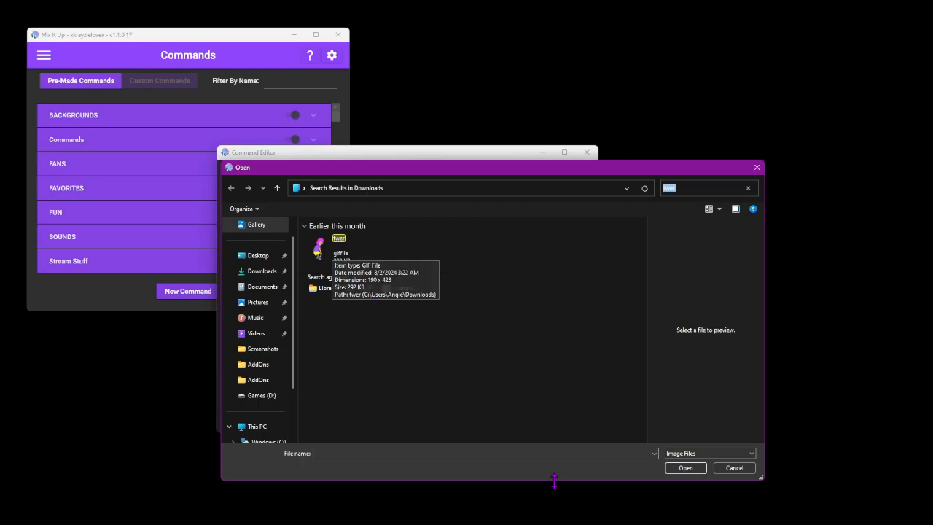
pyautogui.click(357, 262)
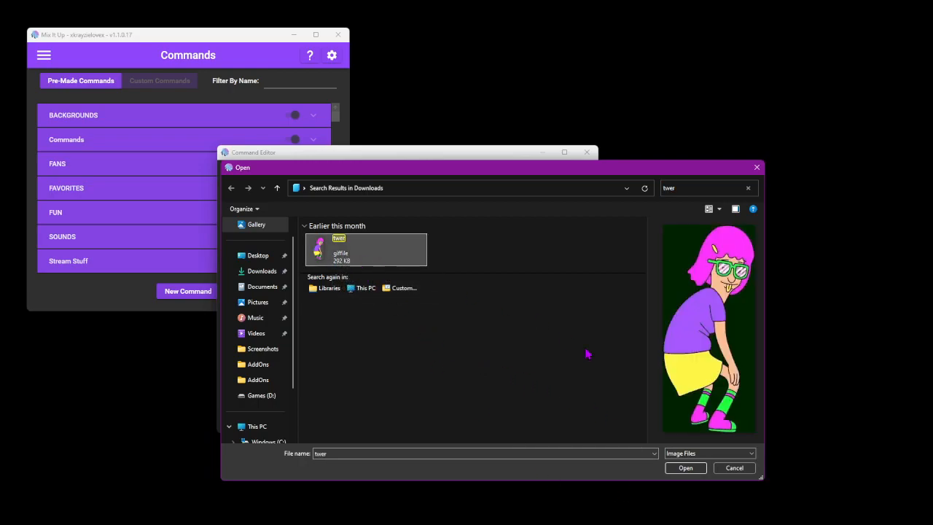
pyautogui.click(685, 468)
pyautogui.write('400')
pyautogui.press('Tab')
pyautogui.write('860')
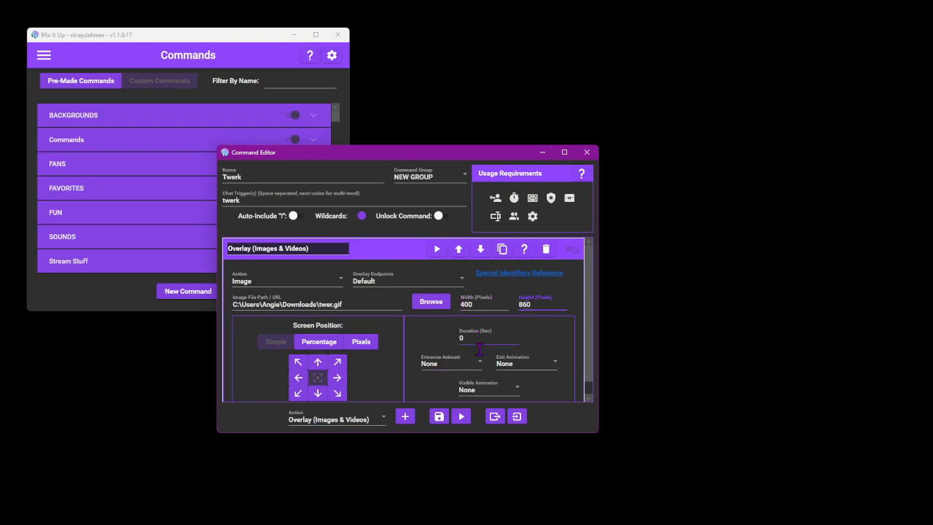
# - Try the upper-left, upper-middle and upper-right screen positions for the image, and return it to the center
pyautogui.scroll(-1, 455, 314)
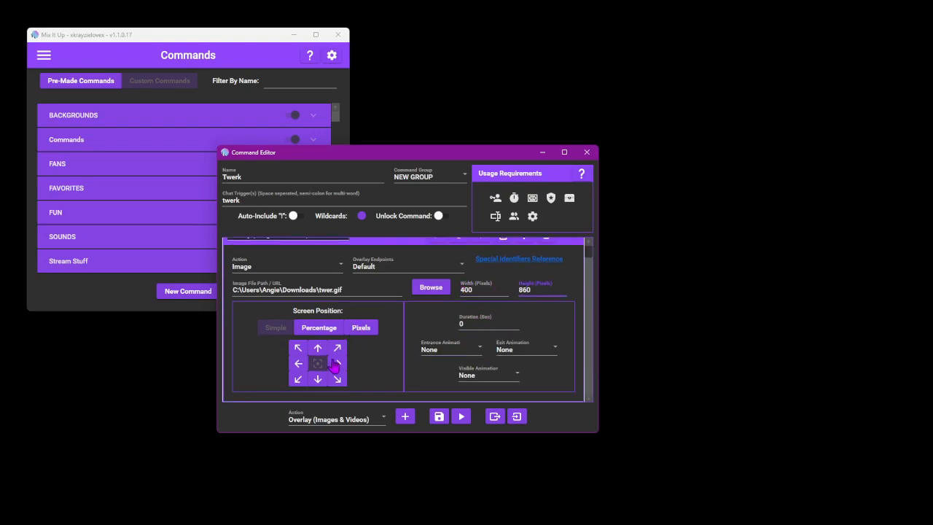
pyautogui.click(298, 348)
pyautogui.click(317, 348)
pyautogui.click(336, 348)
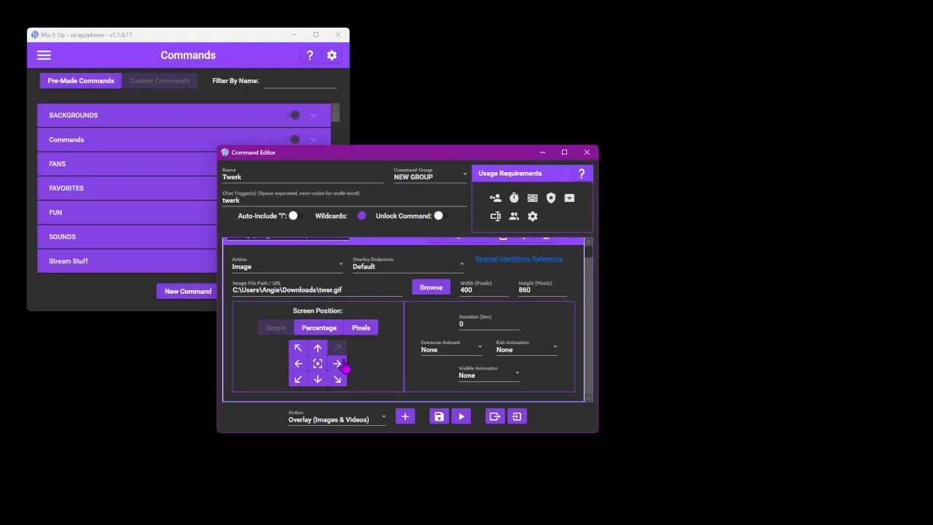
pyautogui.click(317, 364)
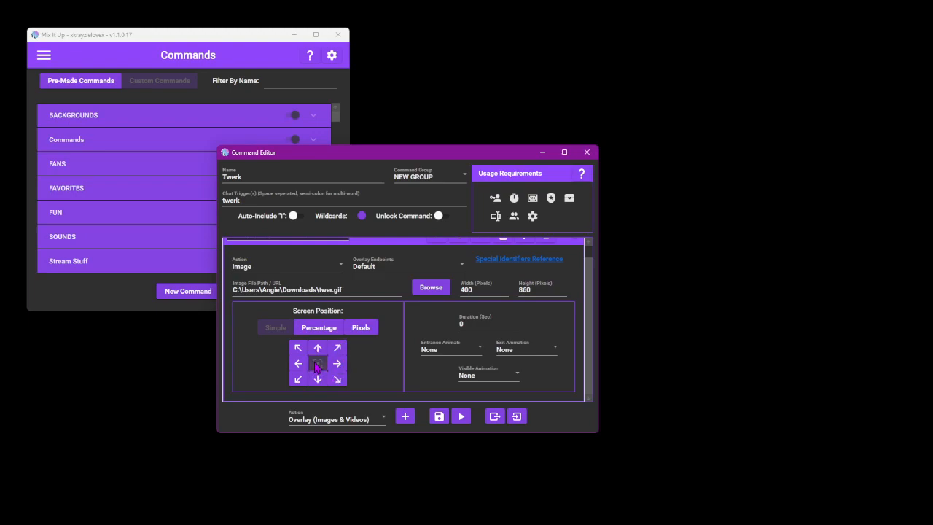
# - Set the overlay image's duration to 8 seconds
pyautogui.click(459, 315)
pyautogui.moveTo(460, 324); pyautogui.dragTo(508, 330)
pyautogui.write('8')
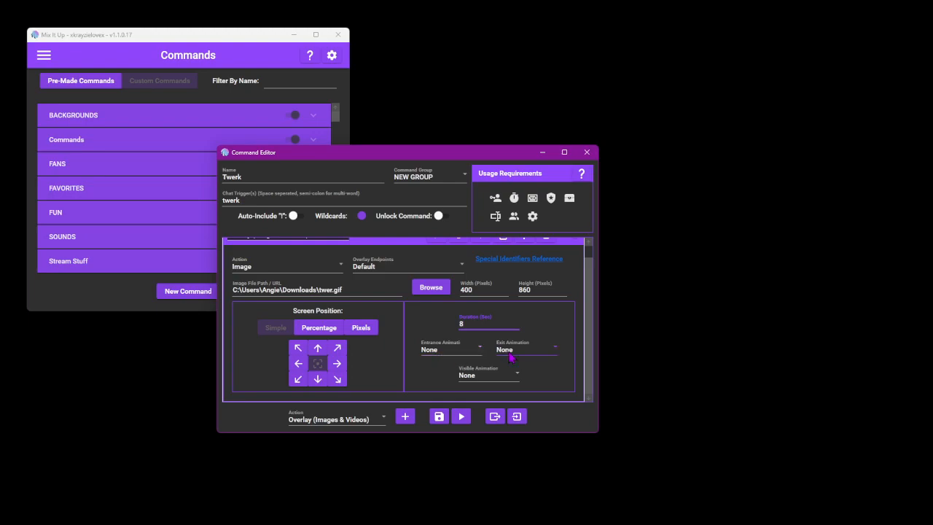
# - Set the overlay image's entrance animation to Fade In and its exit animation to Fade Out
pyautogui.click(446, 350)
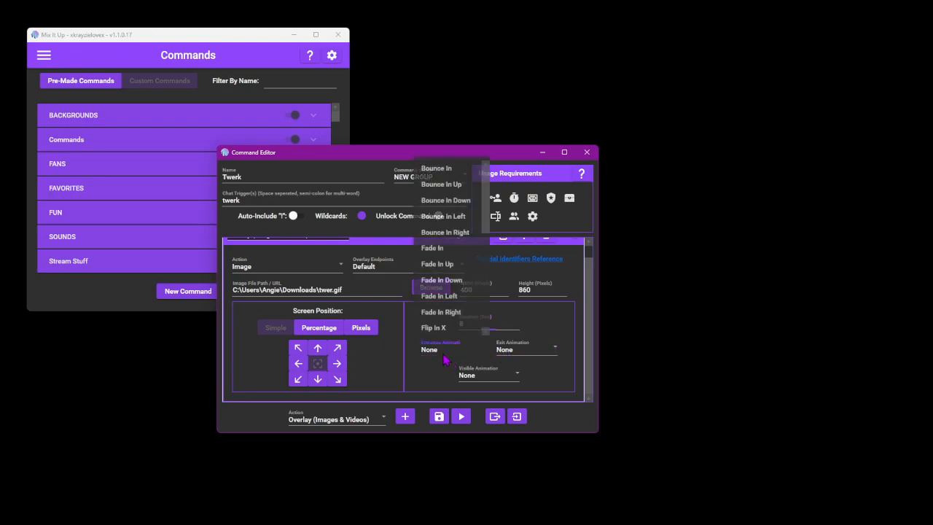
pyautogui.scroll(-2, 446, 266)
pyautogui.scroll(2, 446, 266)
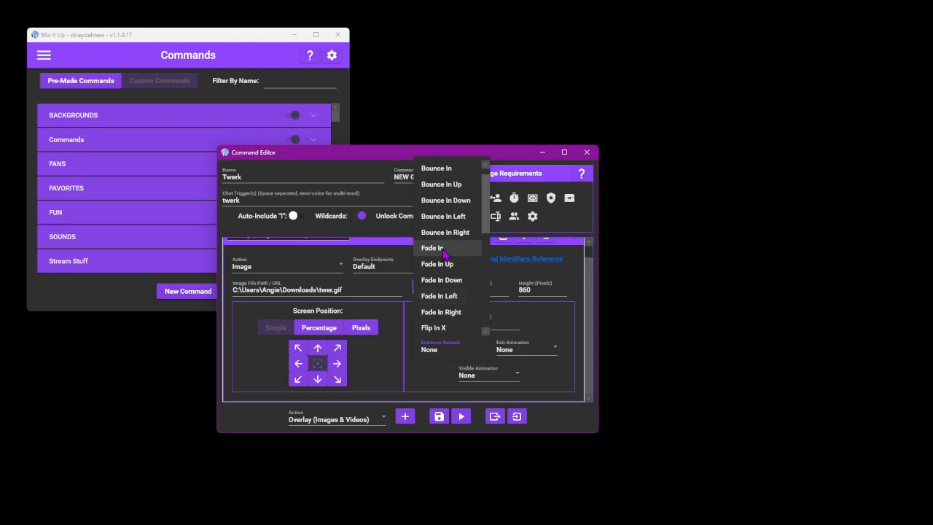
pyautogui.click(443, 248)
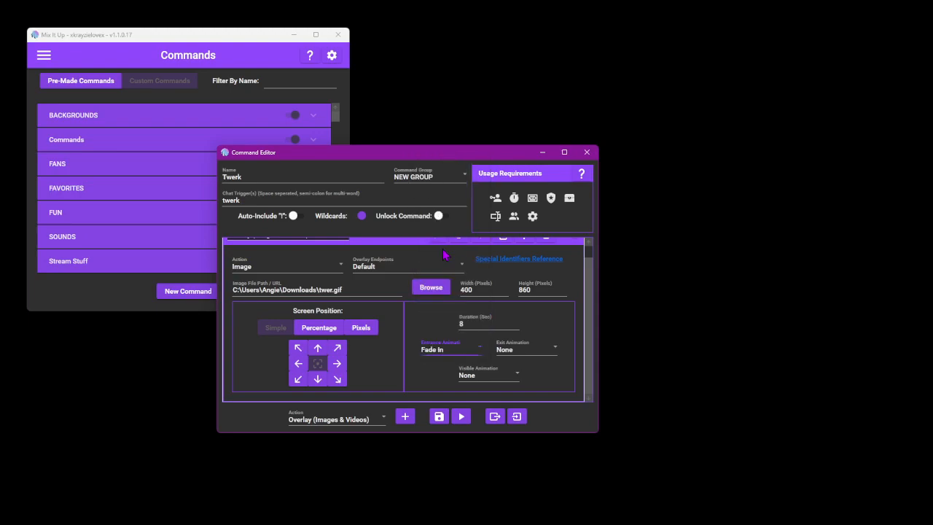
pyautogui.click(520, 351)
pyautogui.scroll(-6, 523, 349)
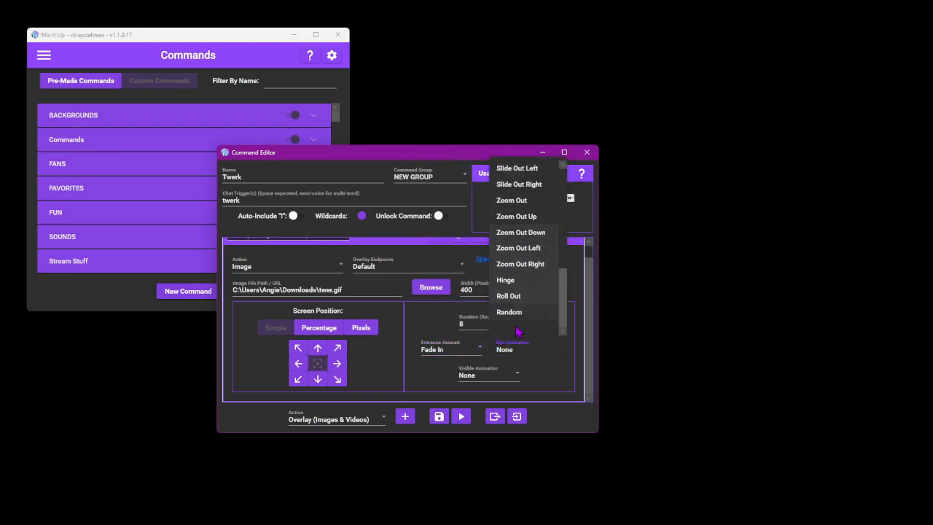
pyautogui.scroll(6, 527, 295)
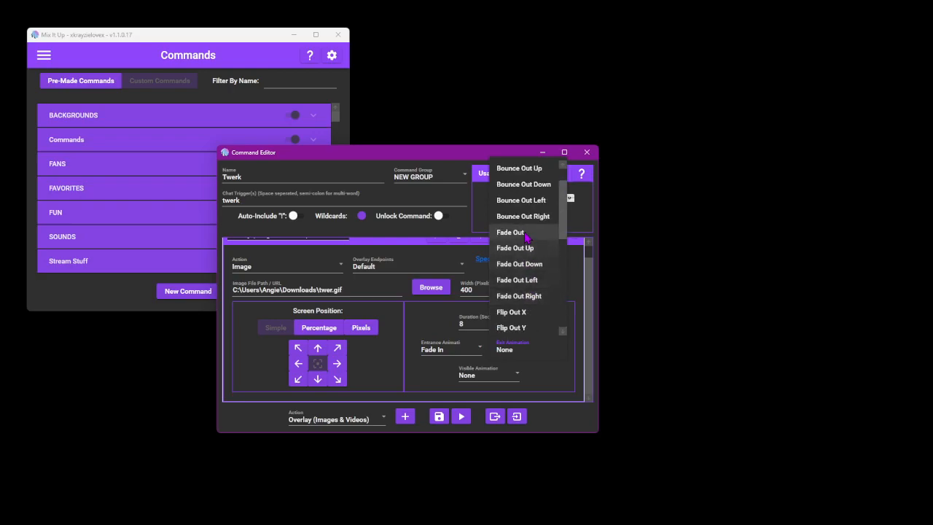
pyautogui.click(527, 238)
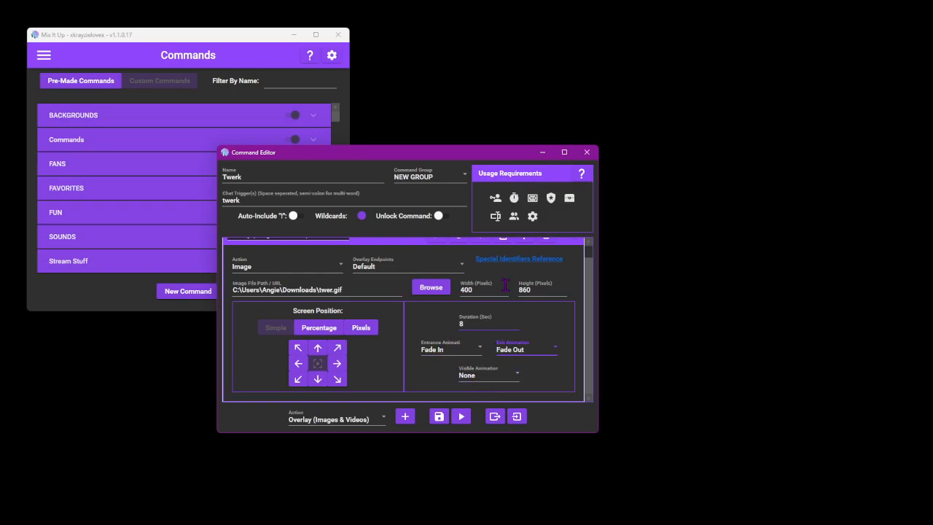
# - Run a test of the Twerk command with the default test values, and save the command
pyautogui.moveTo(447, 148); pyautogui.dragTo(358, 128)
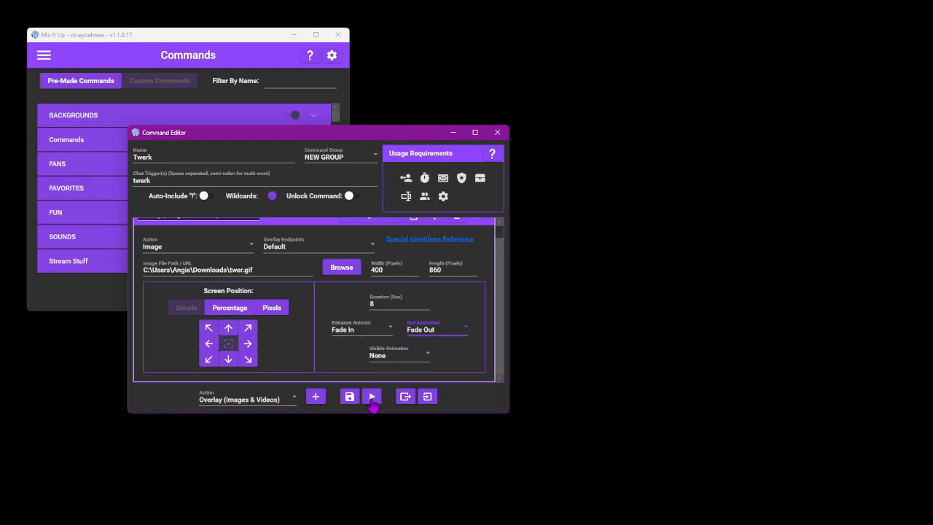
pyautogui.click(371, 396)
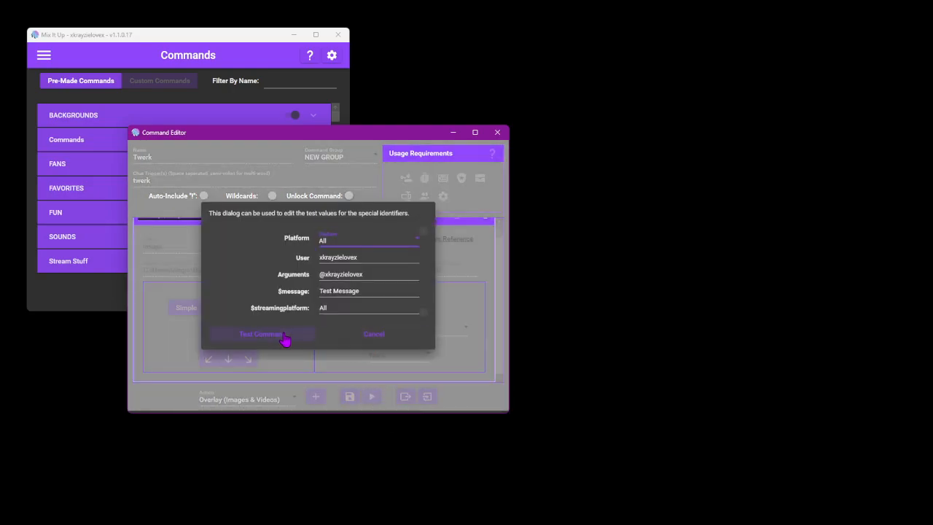
pyautogui.click(283, 336)
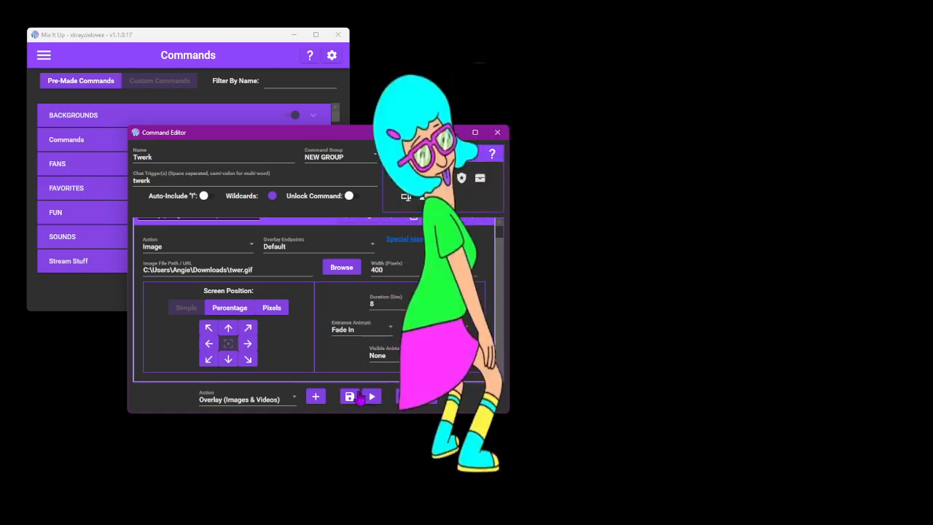
pyautogui.click(350, 396)
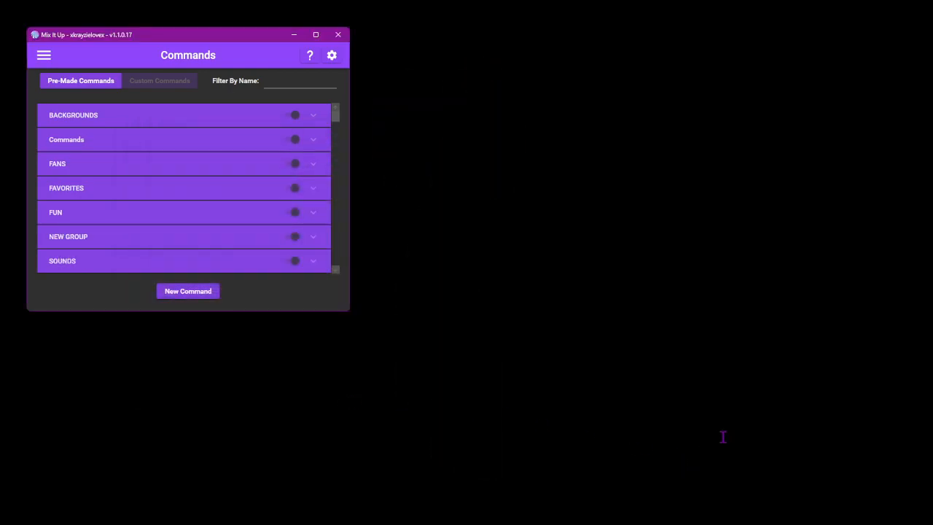
pyautogui.click(802, 455)
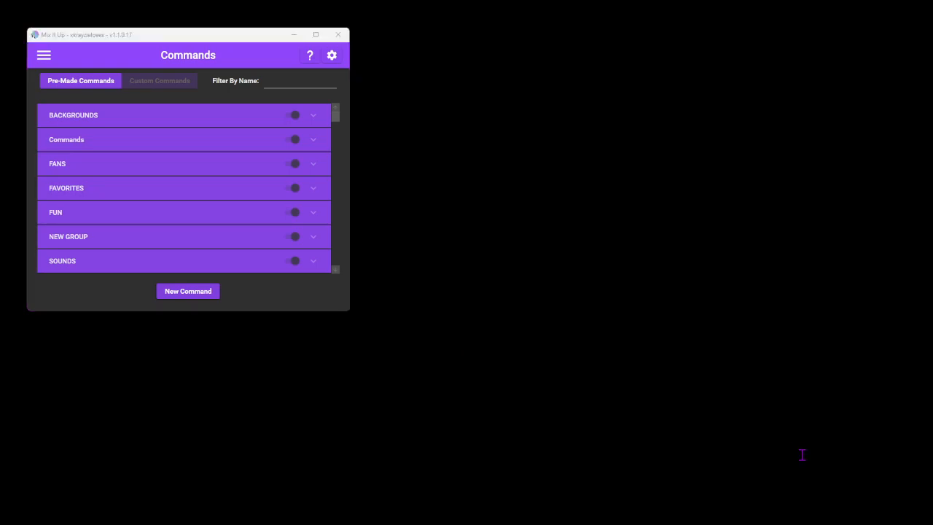